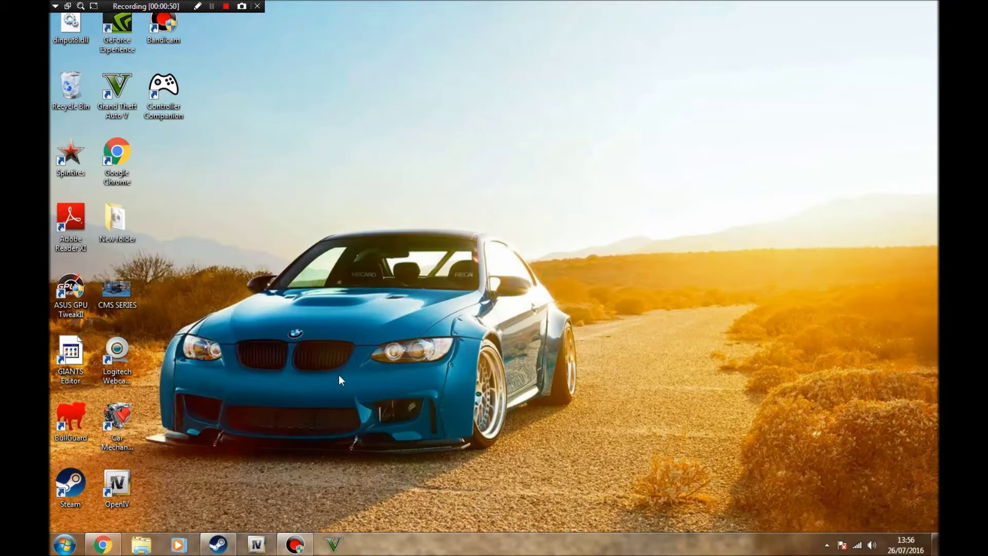
Step: Switch to Steam, maximize its window and open the Spintires page in the game library
left_click(218, 544)
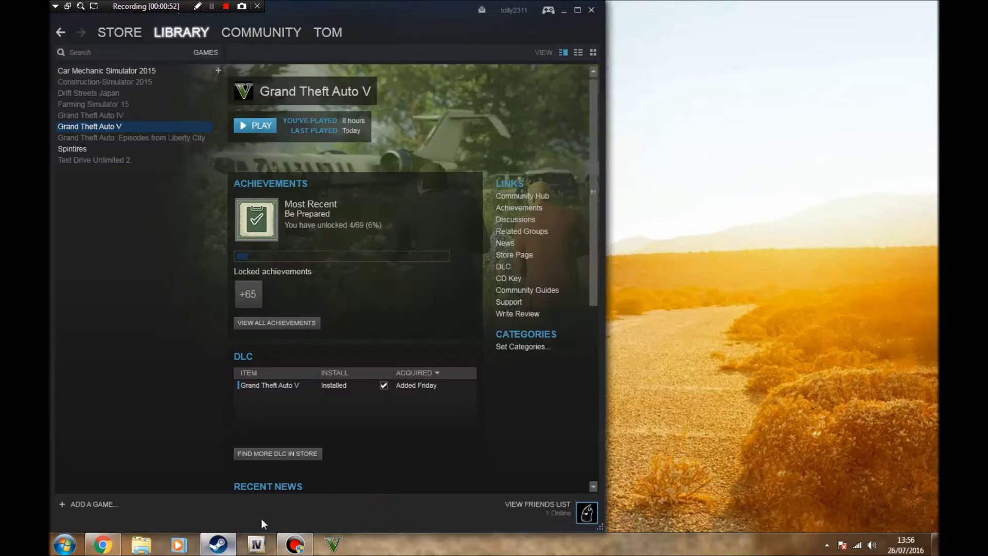
mouse_move(441, 30)
left_mouse_down()
mouse_move(499, 82)
mouse_move(538, 19)
mouse_move(439, 19)
left_mouse_up()
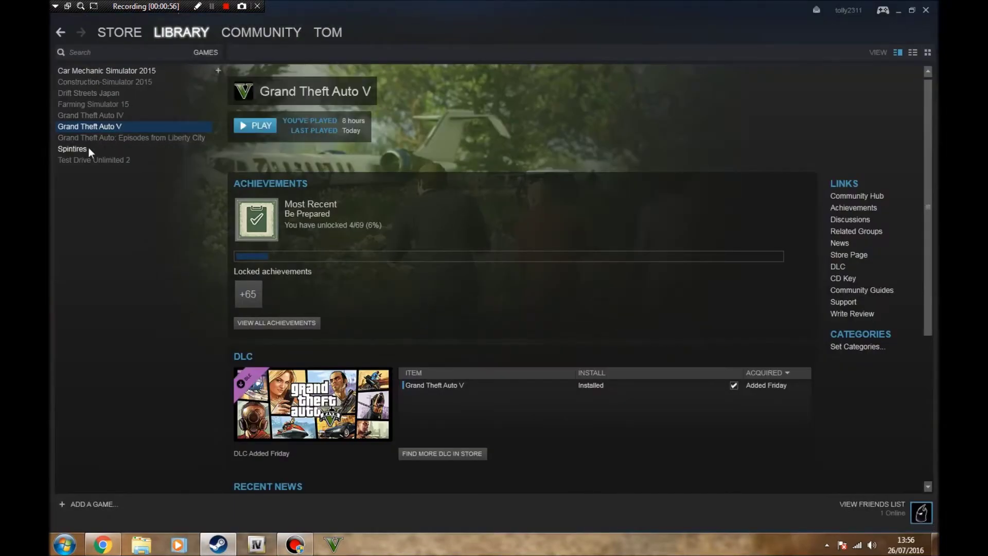
left_click(120, 151)
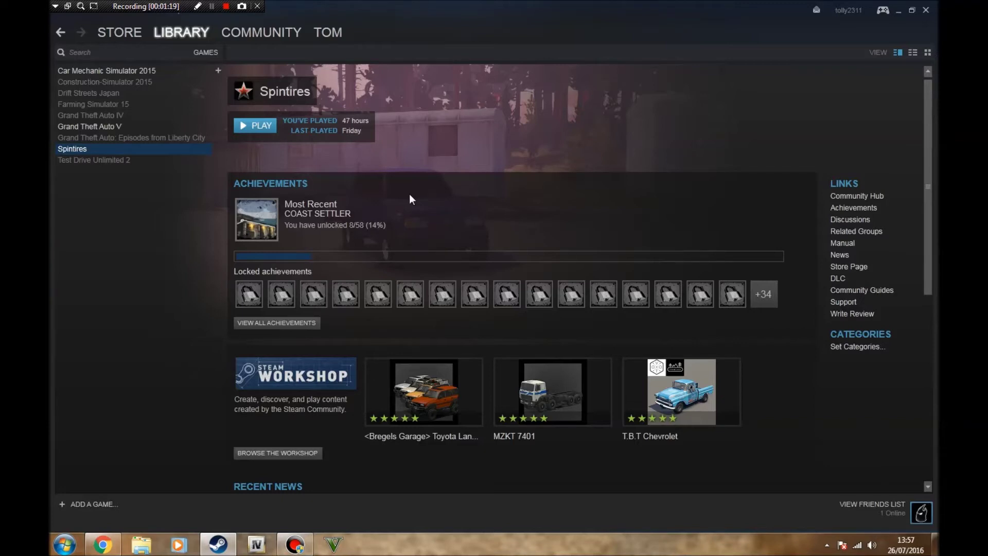
Step: Open the Spintires Workshop and list its most popular items
mouse_move(138, 32)
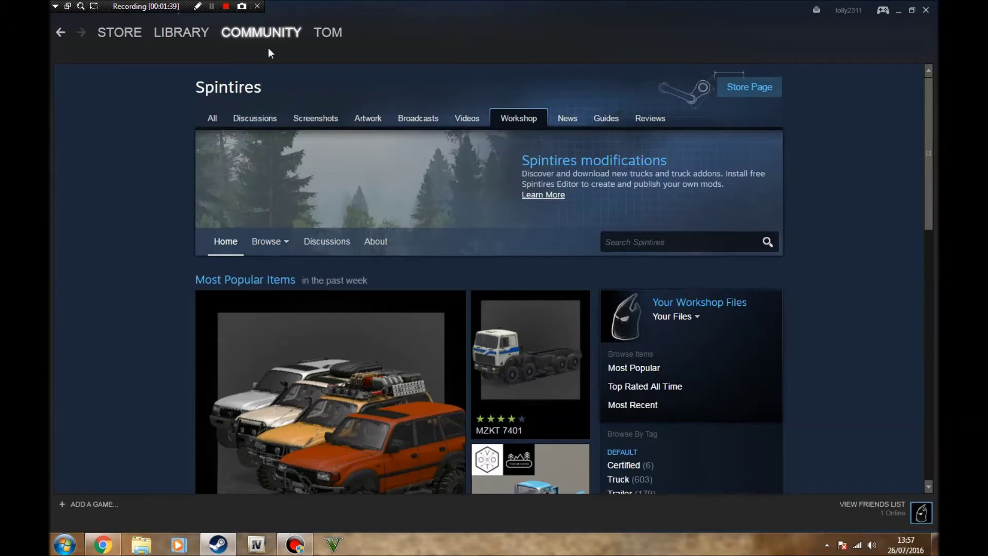
scroll(822, 186, "down", 3)
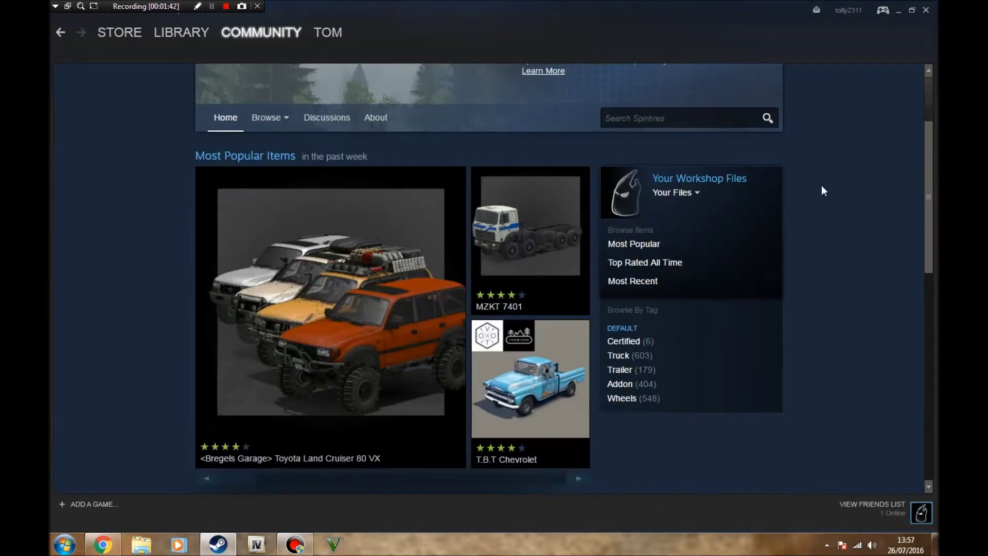
scroll(827, 192, "down", 6)
scroll(827, 194, "up", 8)
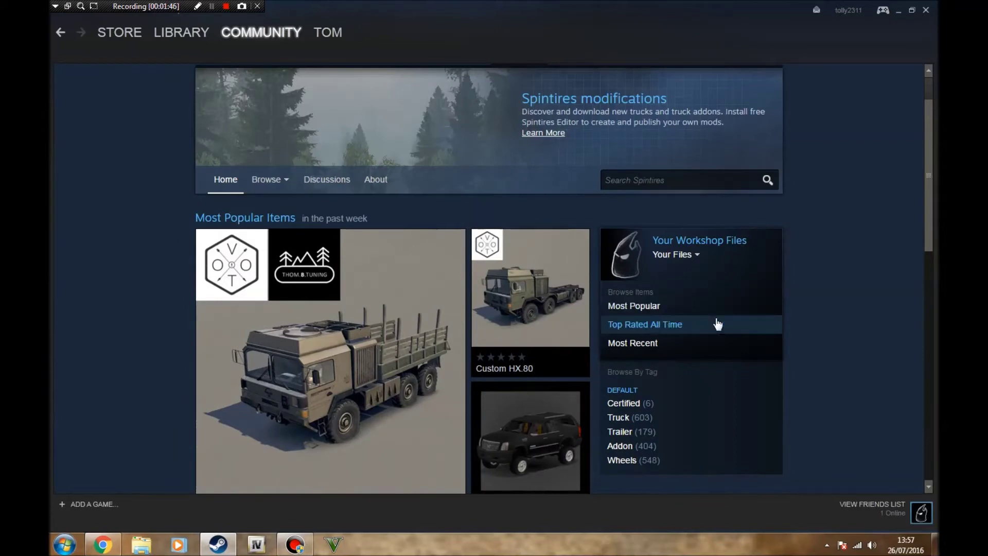
left_click(664, 308)
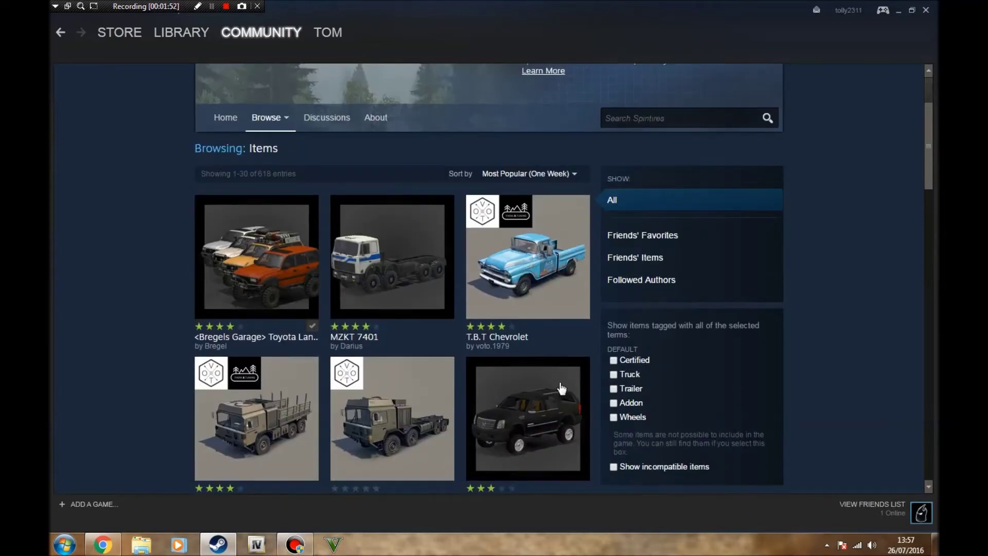
Step: Look through the most popular Spintires mods and open the Suzuki Vitara 1991 item page
mouse_move(281, 265)
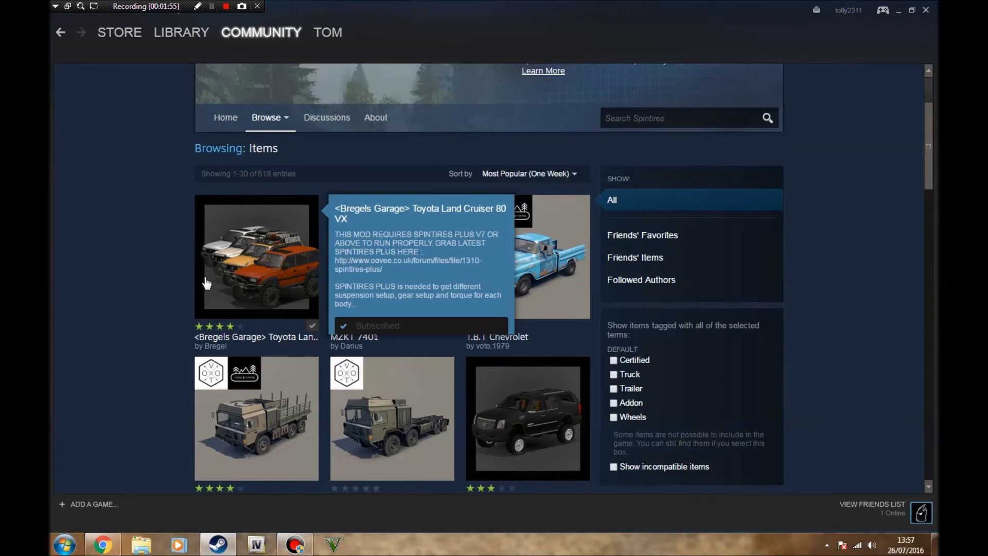
scroll(209, 283, "down", 10)
scroll(356, 299, "down", 5)
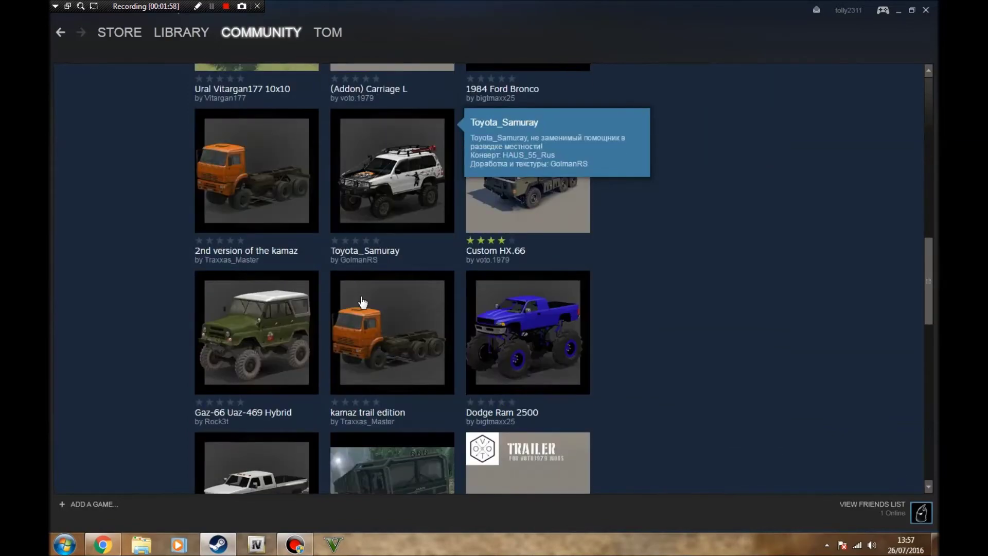
scroll(840, 353, "down", 8)
scroll(840, 356, "down", 6)
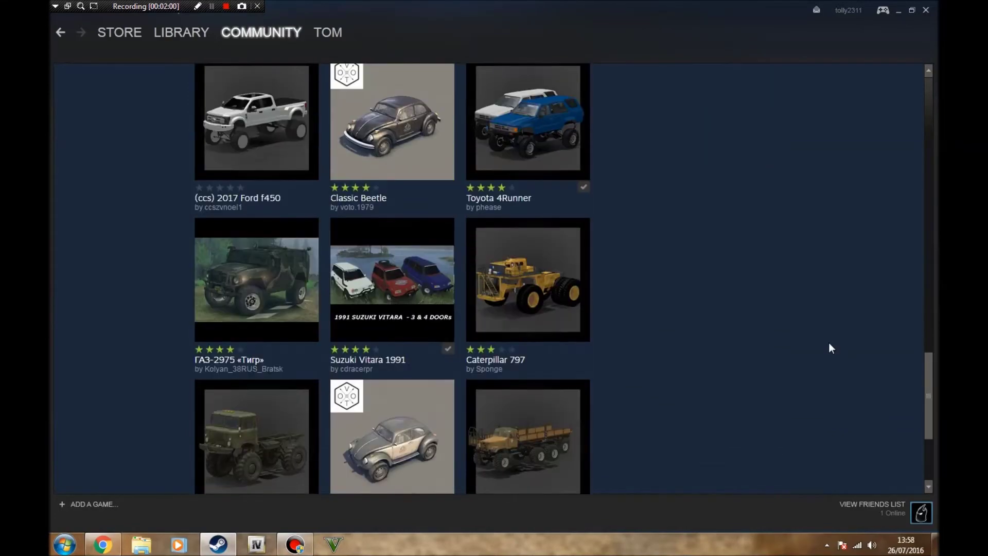
mouse_move(421, 193)
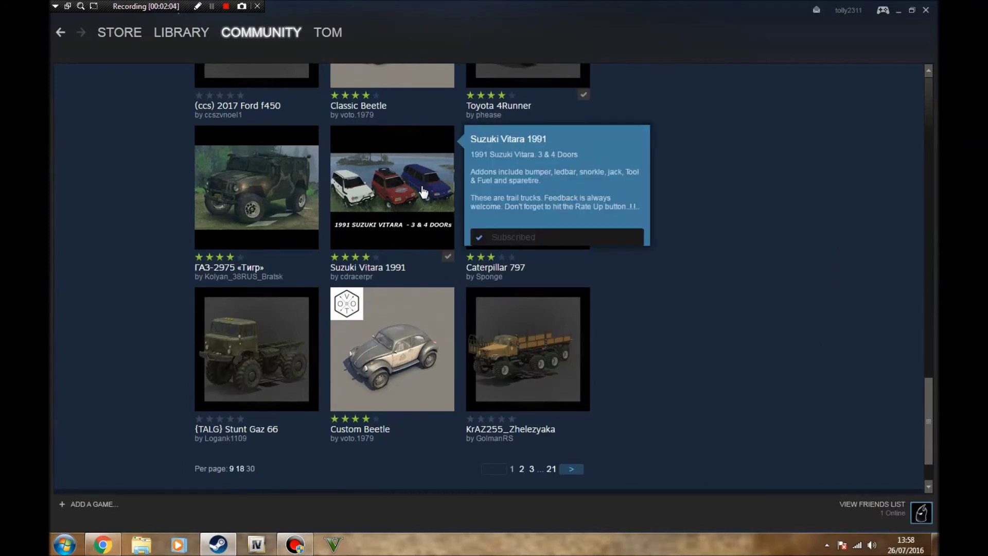
left_click(418, 201)
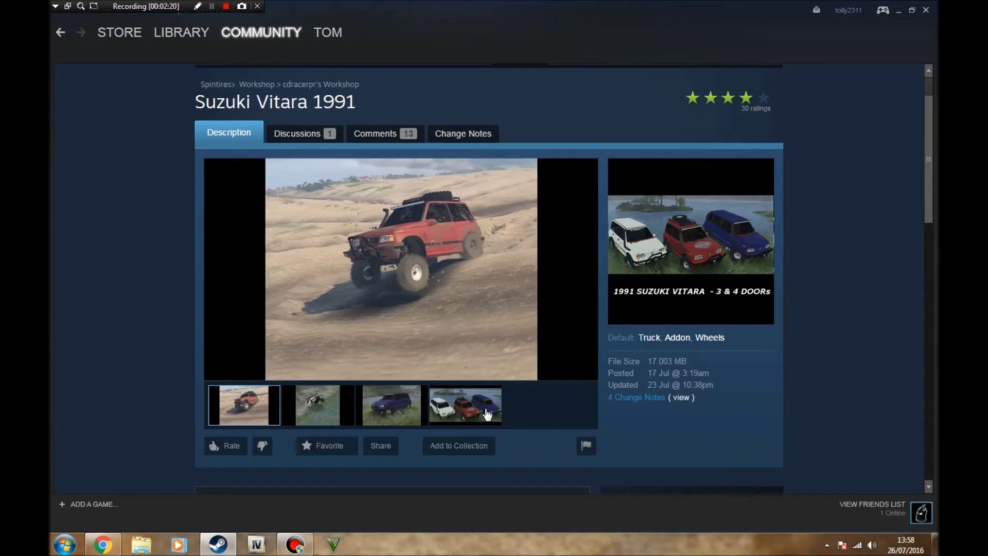
Step: View the Suzuki Vitara 1991 mod's preview images, then check its subscription status and description
left_click(302, 396)
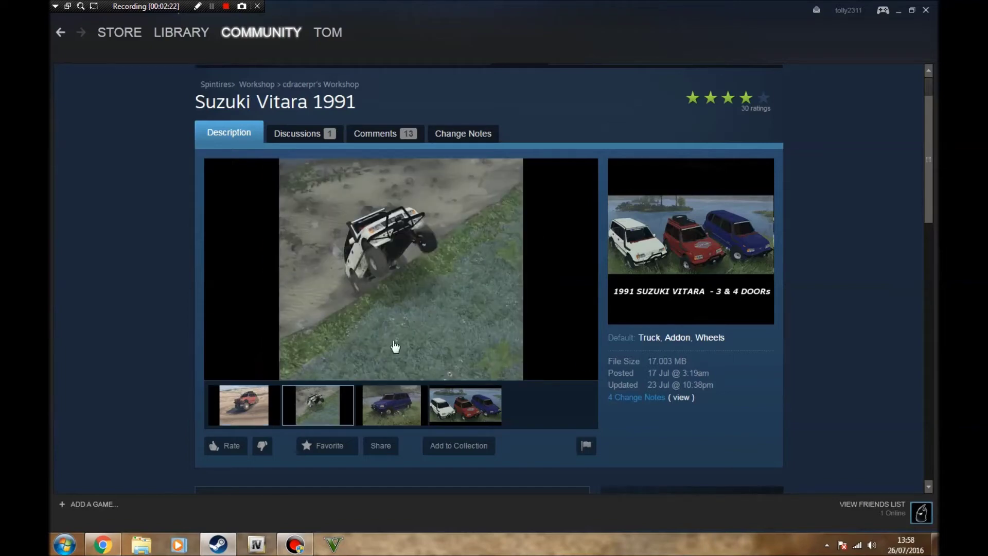
left_click(408, 401)
left_click(466, 399)
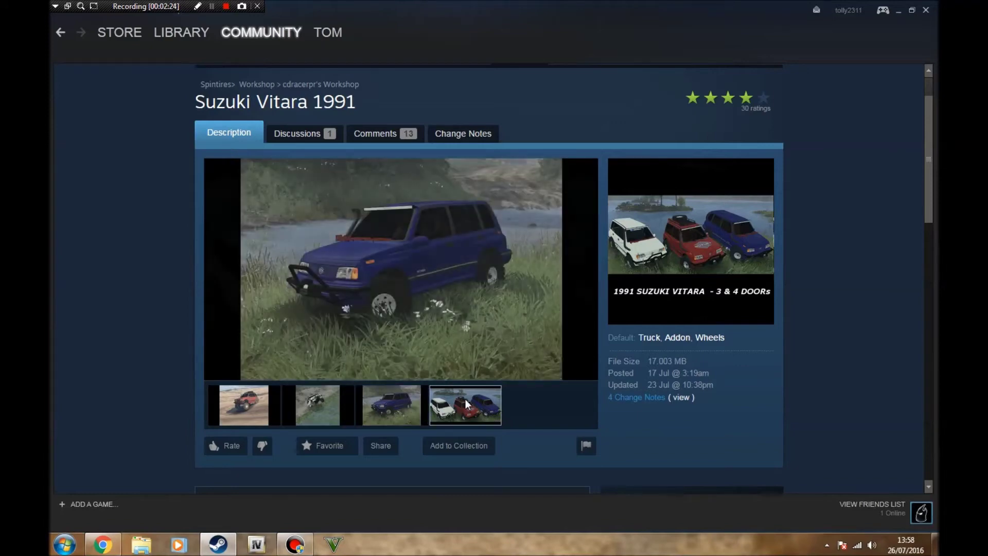
left_click(379, 405)
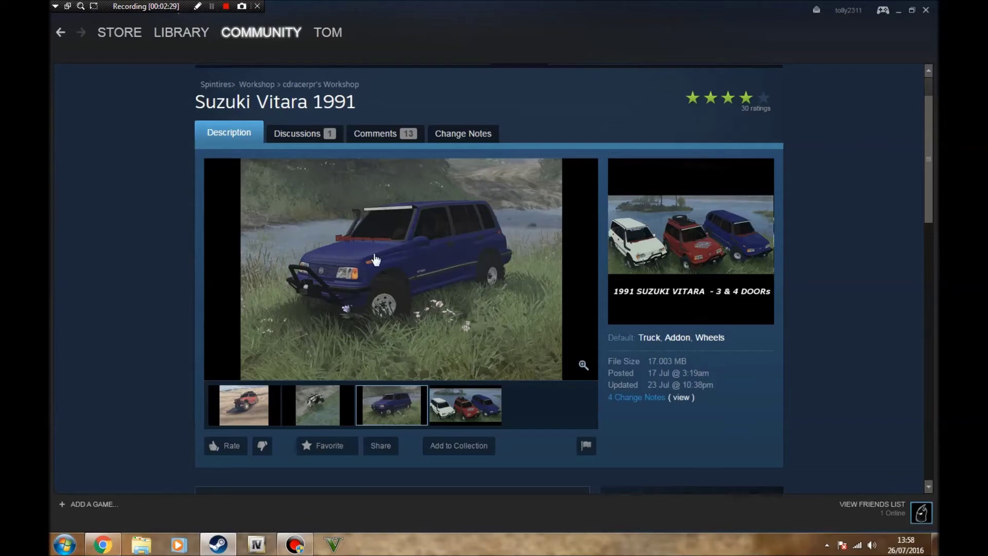
left_click(464, 397)
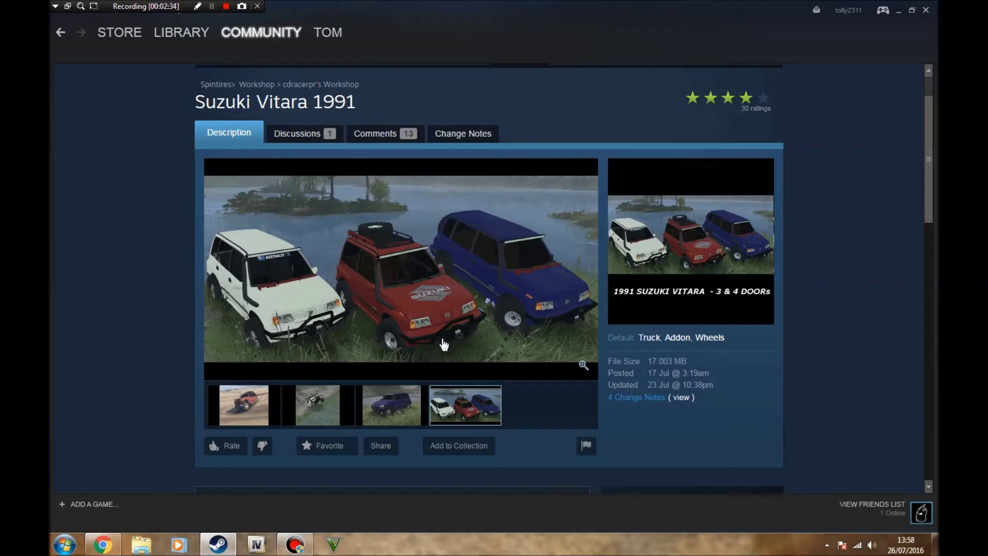
scroll(445, 344, "down", 5)
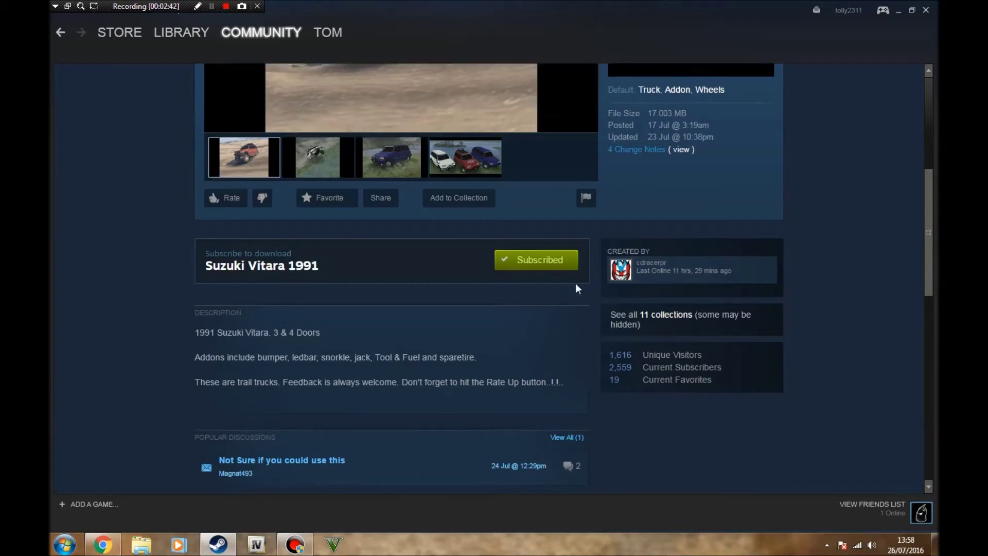
Step: Return to the most popular items list and open the T.B.T Chevrolet mod page
left_click(60, 34)
scroll(714, 254, "up", 4)
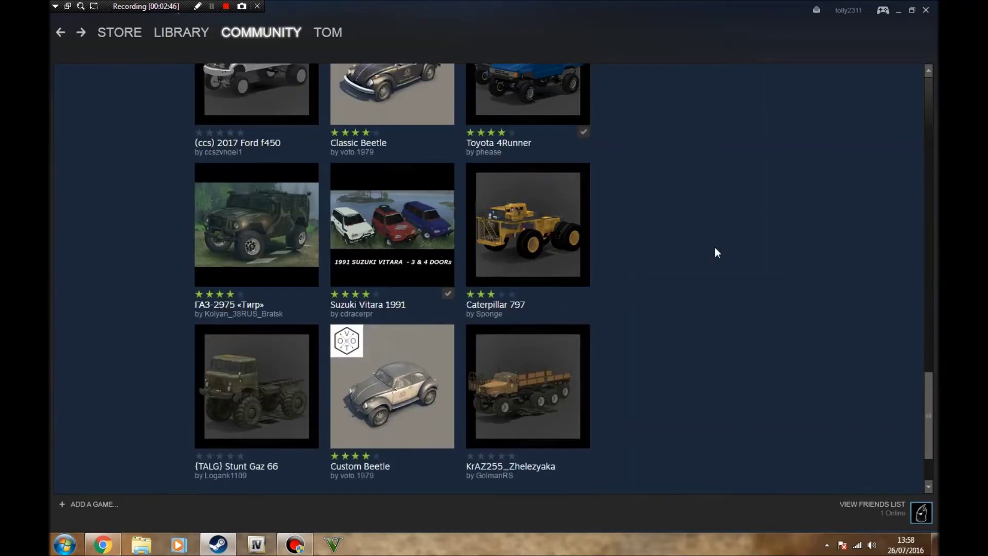
scroll(710, 241, "up", 5)
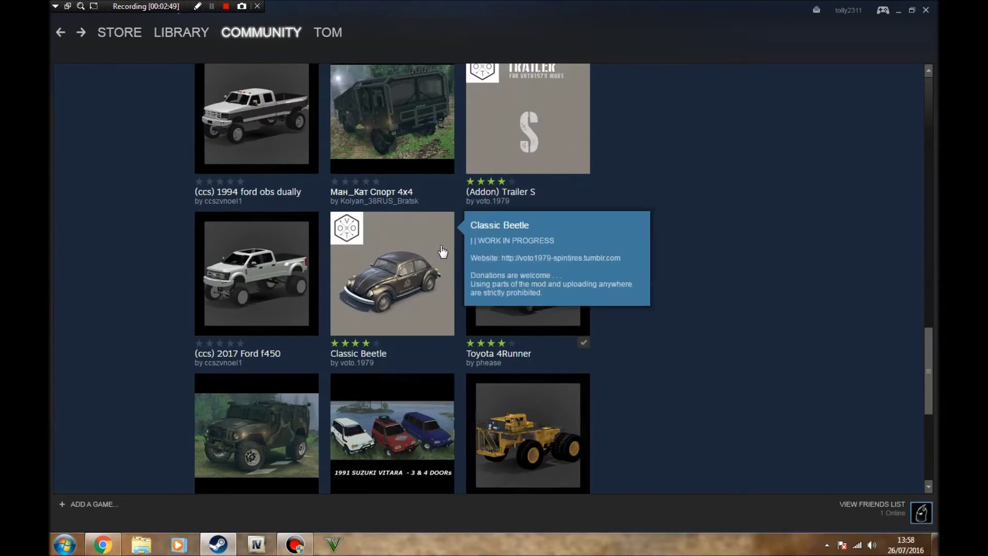
scroll(630, 265, "up", 10)
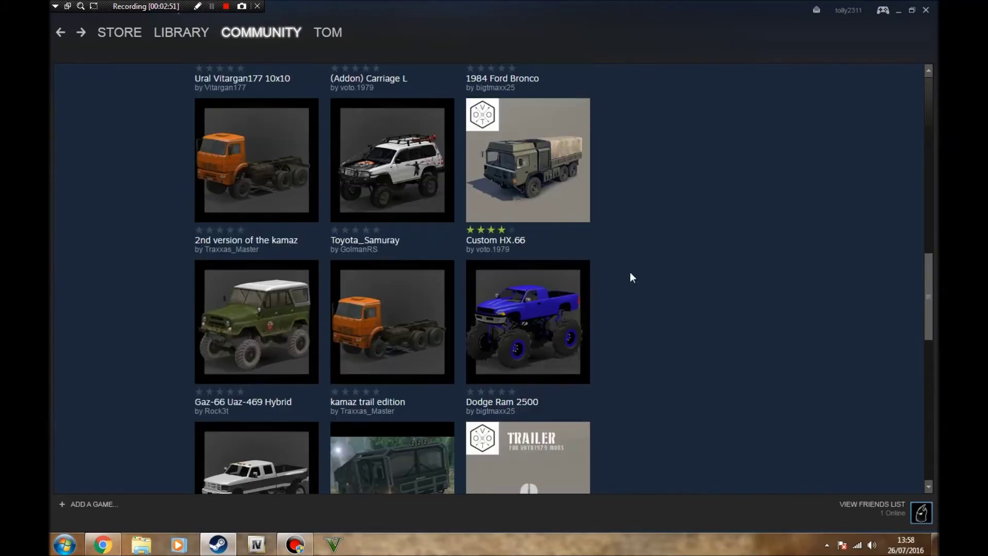
scroll(624, 287, "up", 10)
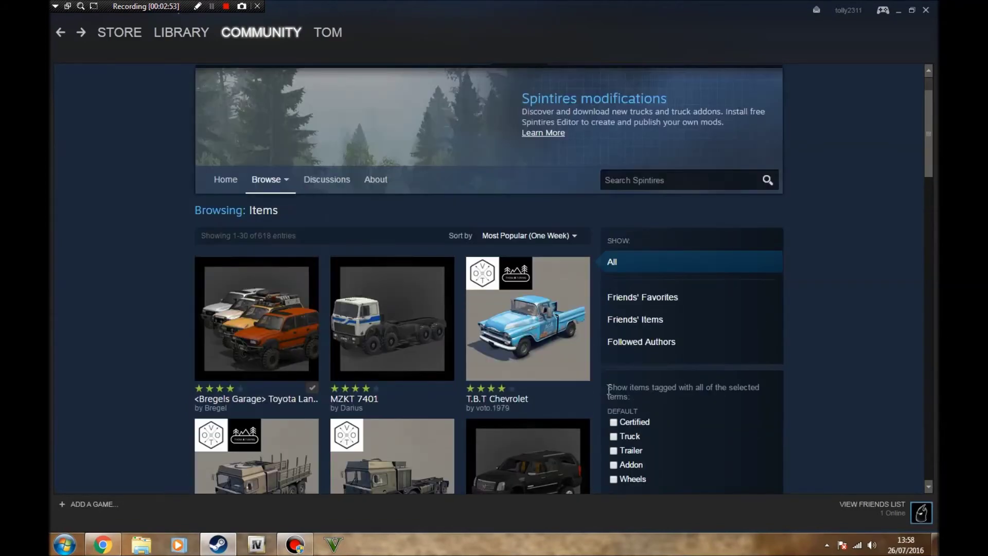
mouse_move(555, 361)
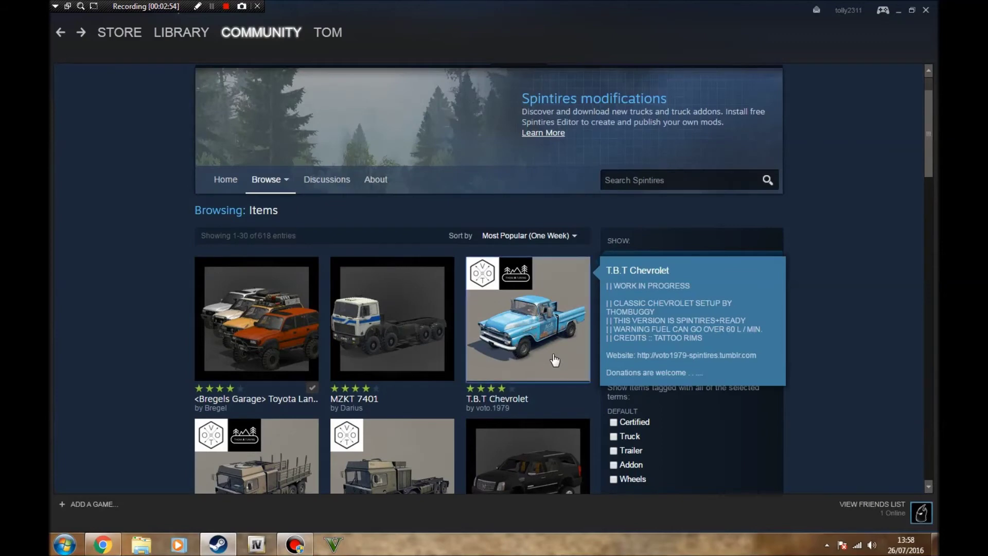
left_click(555, 361)
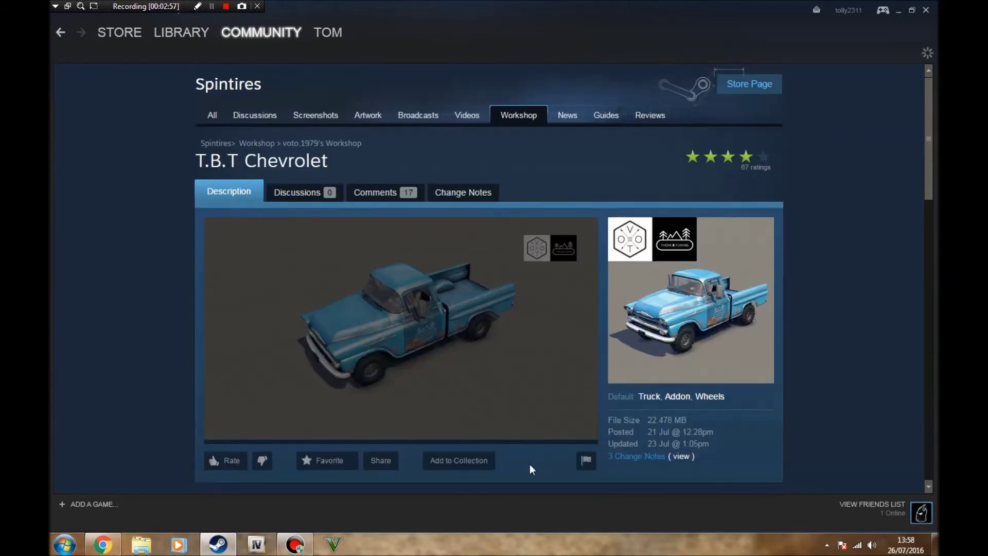
Step: Subscribe to the T.B.T Chevrolet mod to download it
scroll(530, 464, "down", 2)
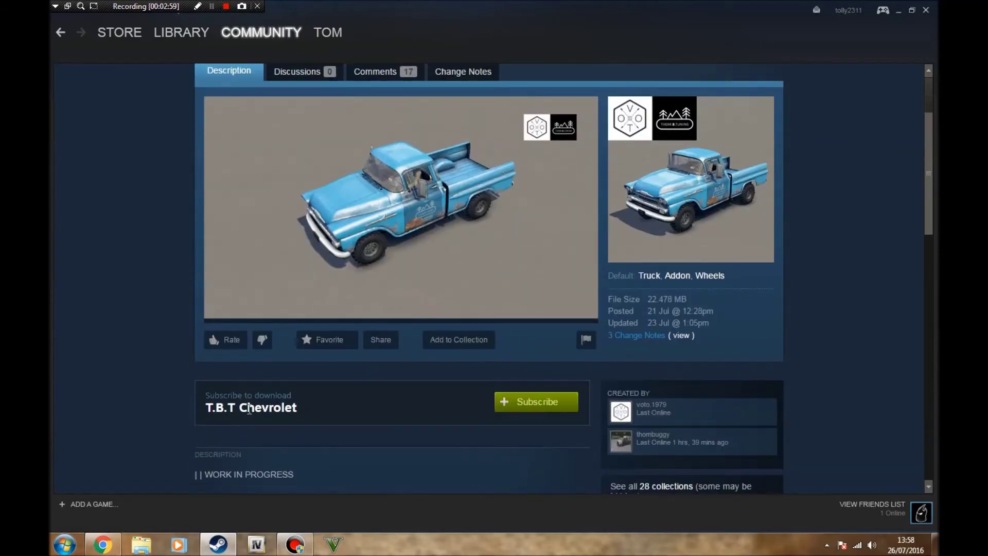
mouse_move(670, 412)
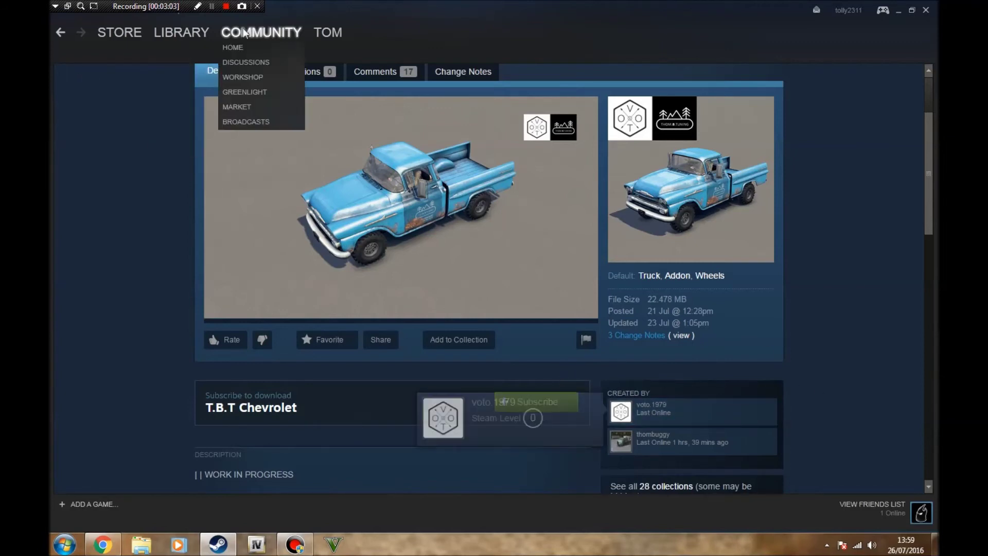
left_click(516, 403)
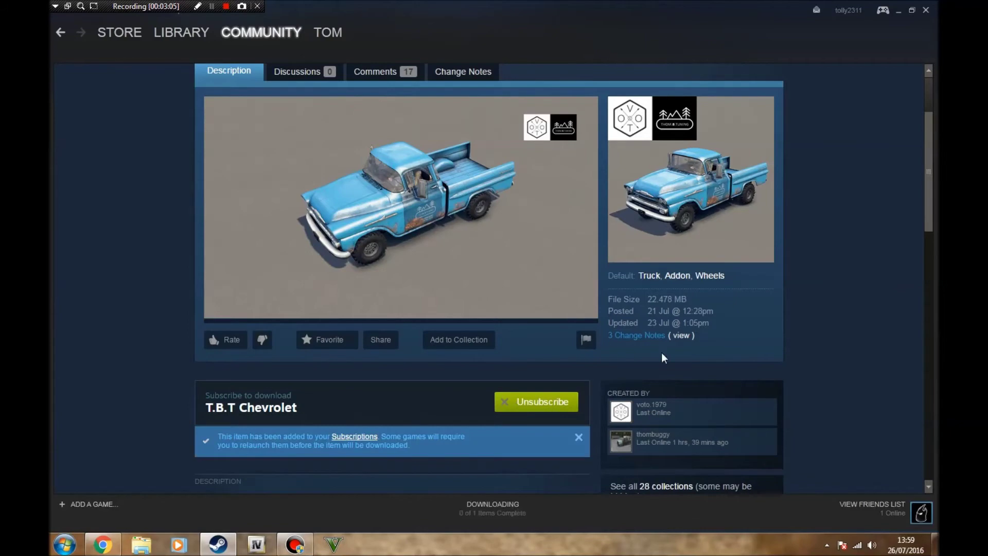
scroll(800, 338, "down", 1)
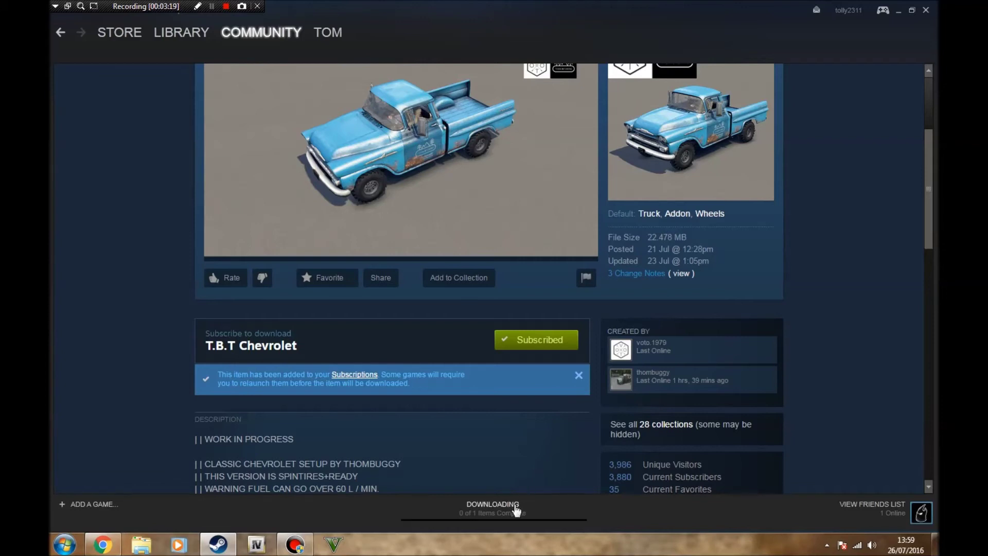
Step: Clear the completed Spintires Workshop content entry from the downloads and return to the Spintires library page
left_click(493, 507)
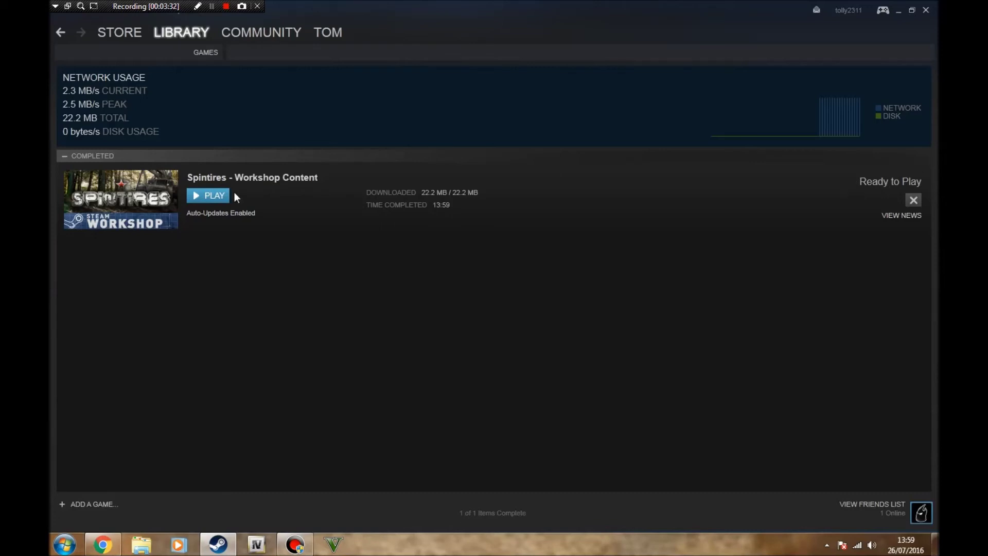
left_click(912, 200)
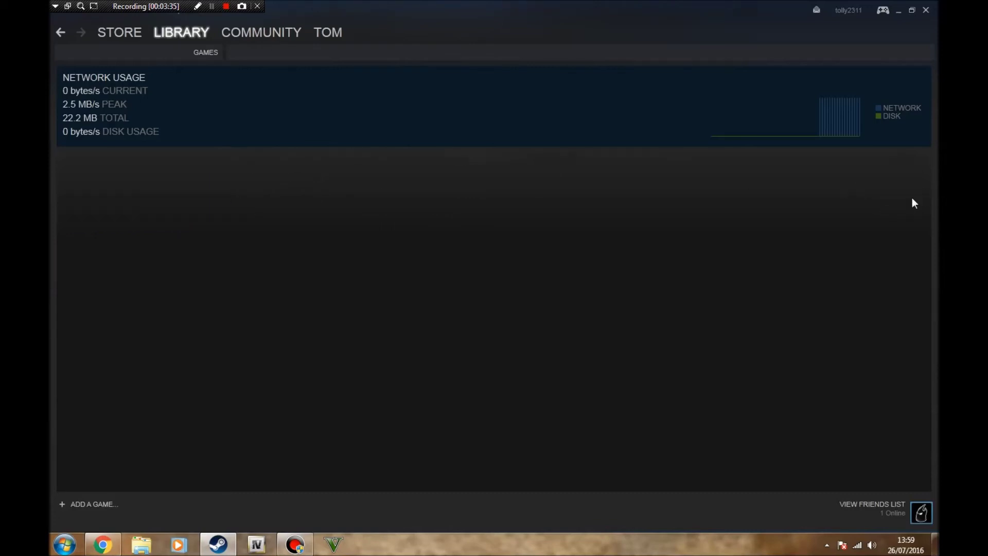
mouse_move(154, 34)
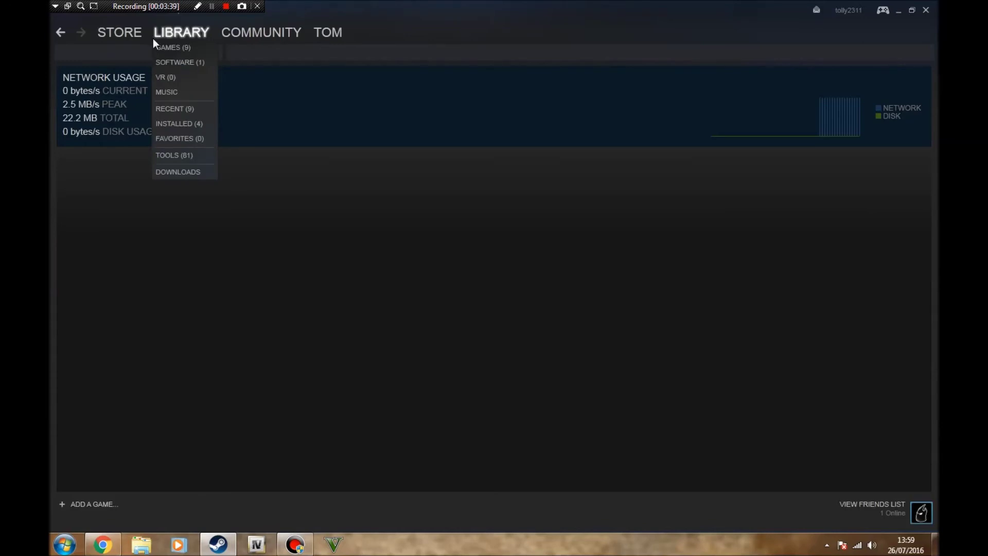
left_click(155, 37)
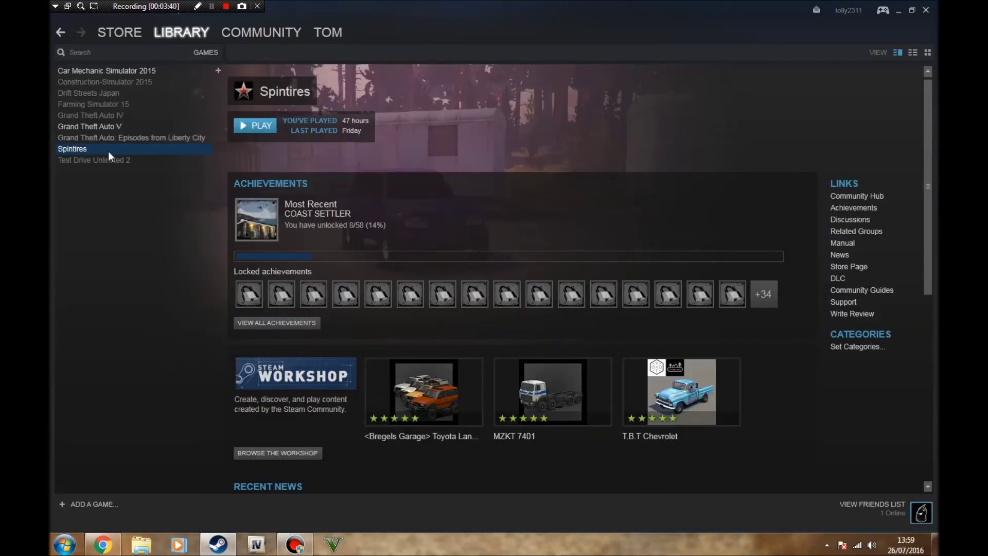